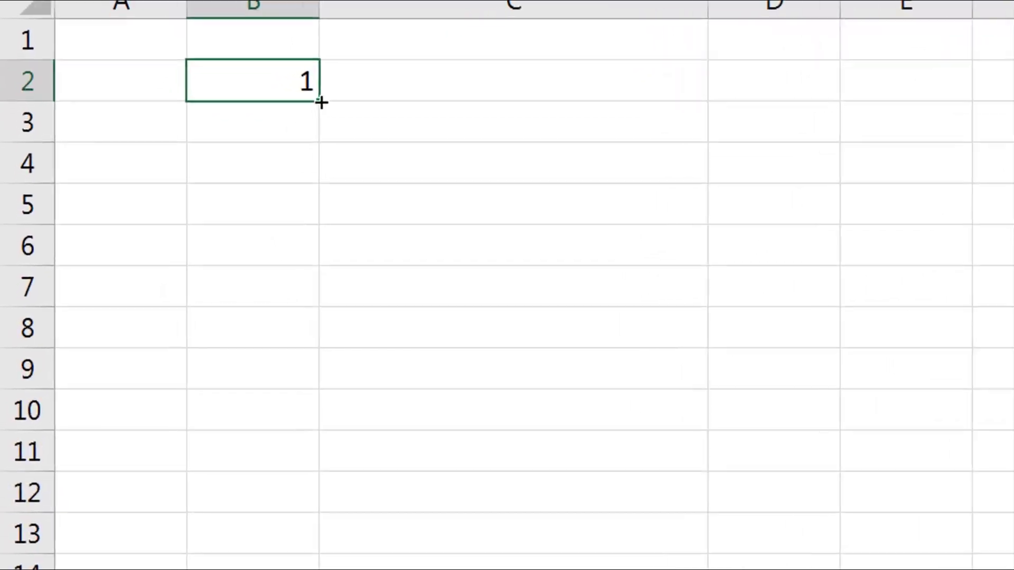
Fill the numbered series down to row 8, add an IMDB_Rating criterion >8.3, and return to the gradebook.
drag(322, 100, 325, 218)
drag(421, 187, 414, 354)
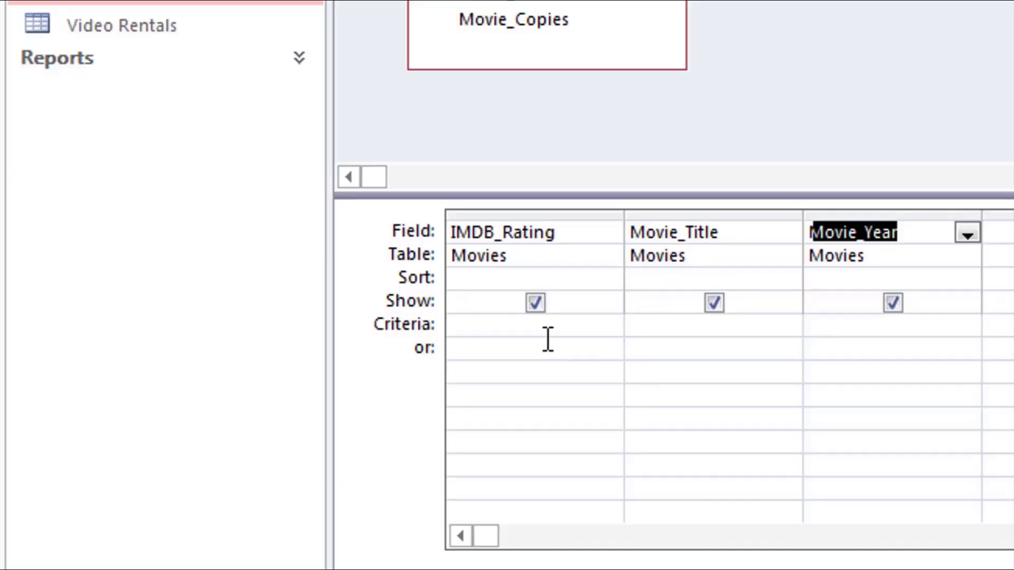
click(548, 340)
text(>8.3)
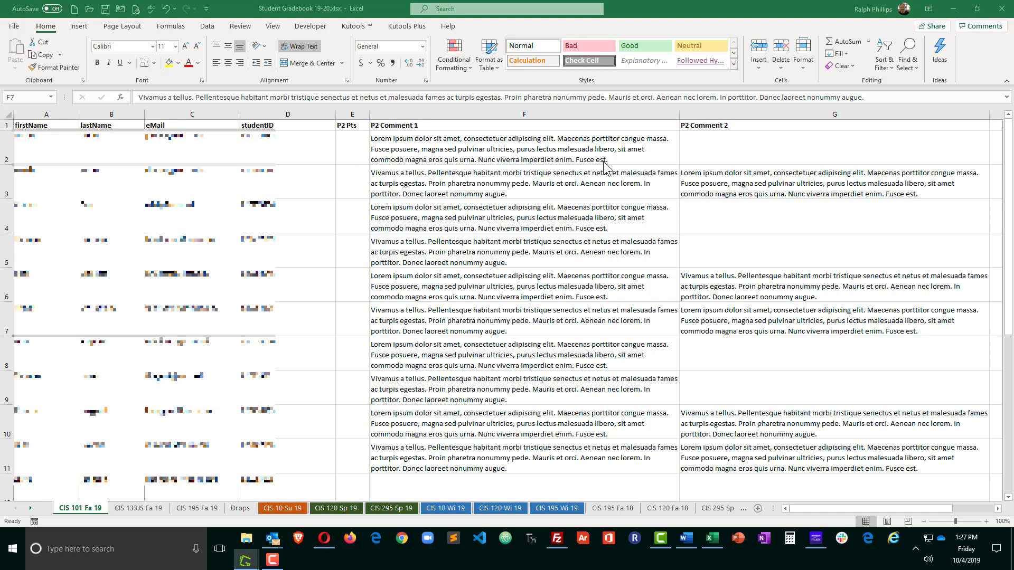
click(512, 321)
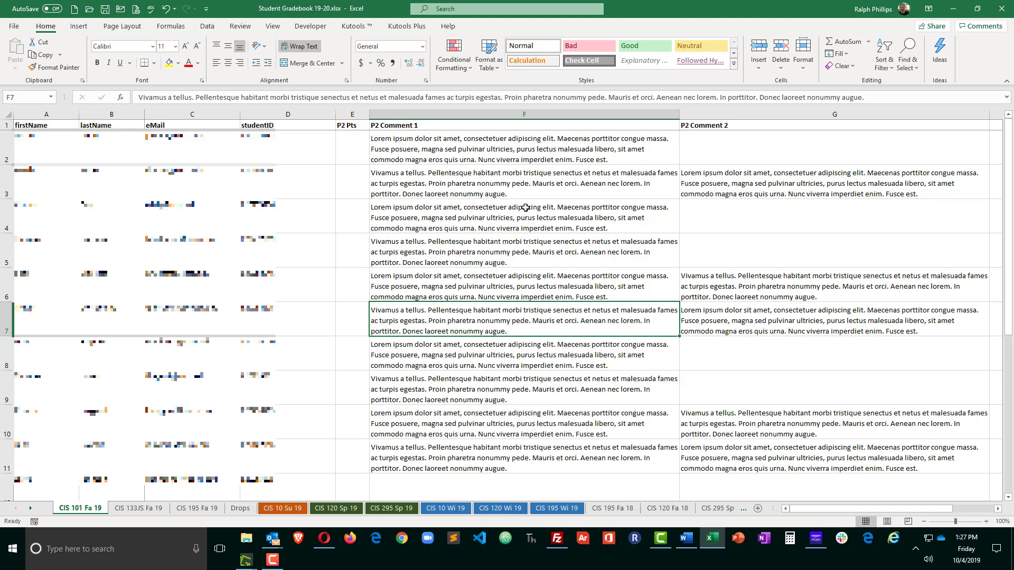
Select comment cell F8 and start a new formula-based conditional formatting rule.
drag(475, 146, 697, 321)
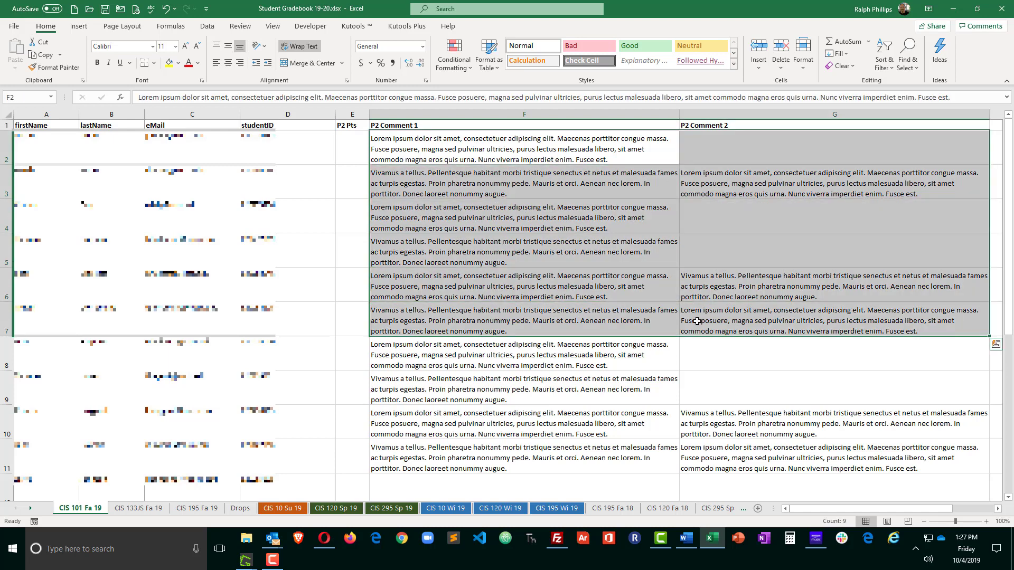
click(620, 339)
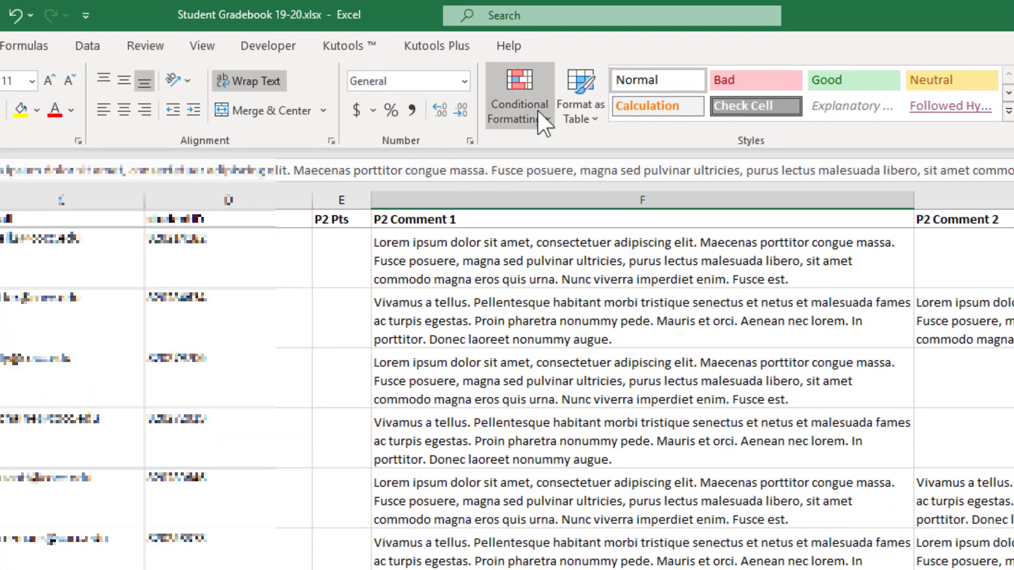
click(464, 66)
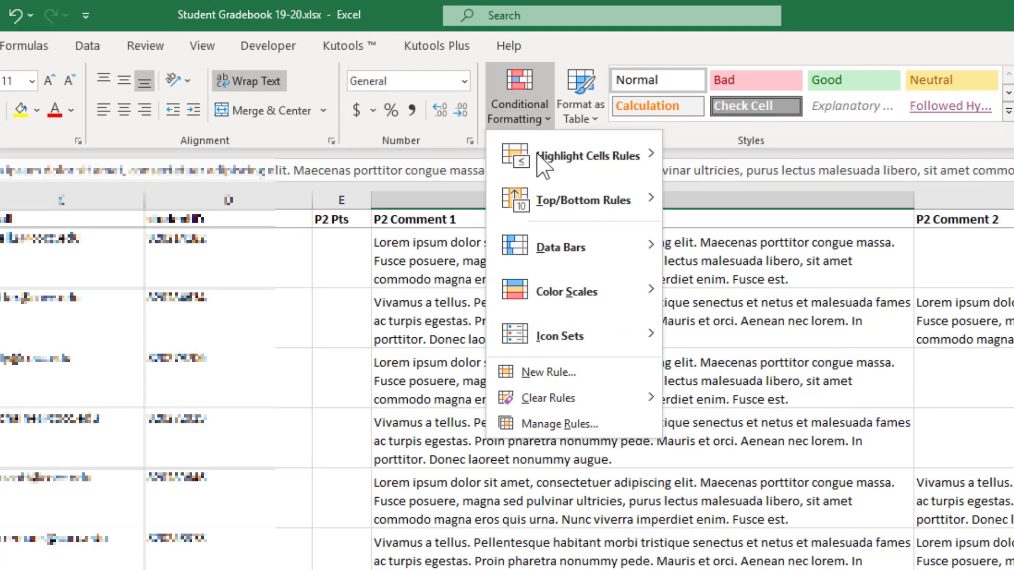
click(548, 372)
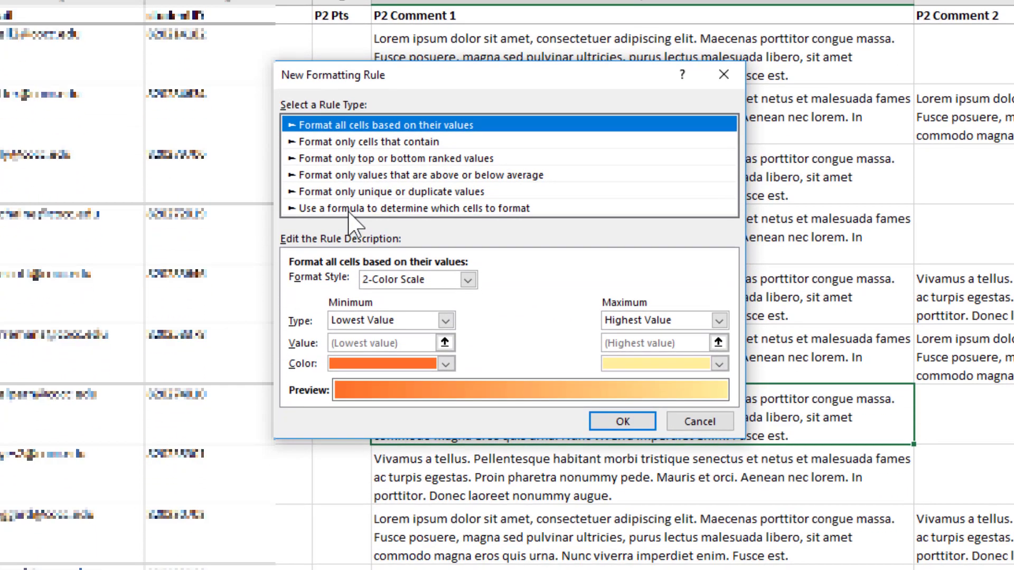
click(349, 209)
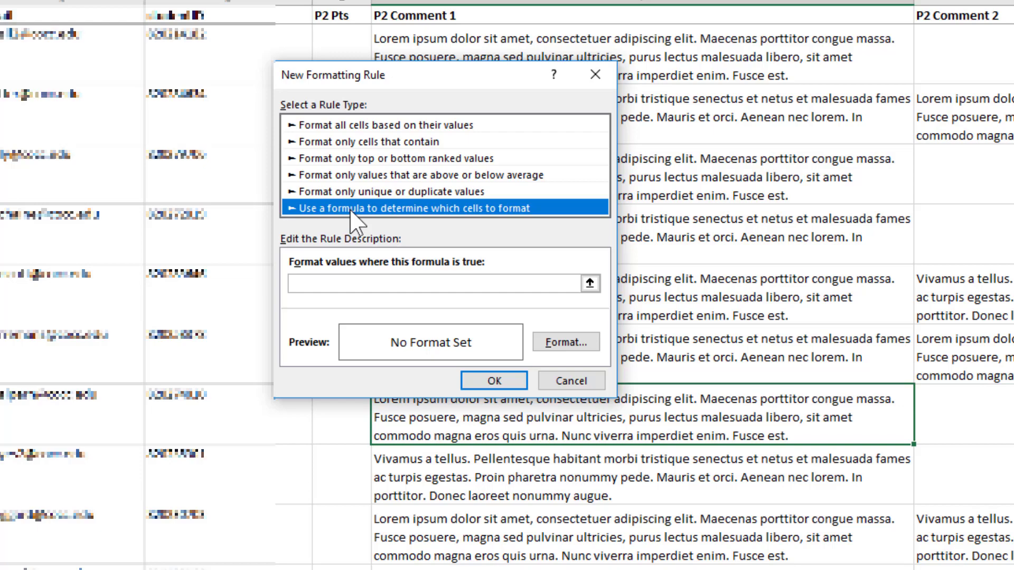
drag(493, 84, 639, 43)
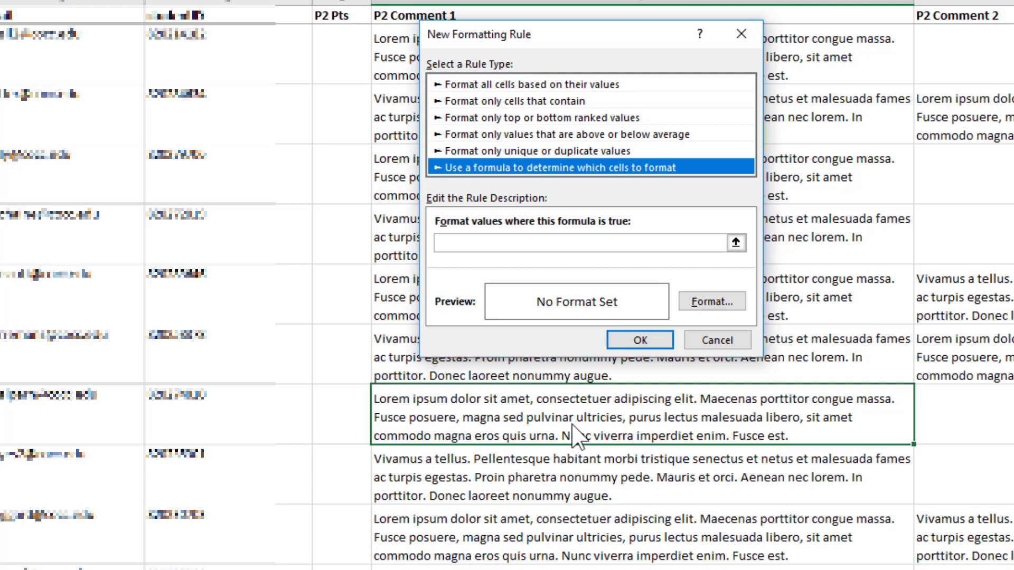
Enter the rule formula =len(F8)>=255.
click(442, 244)
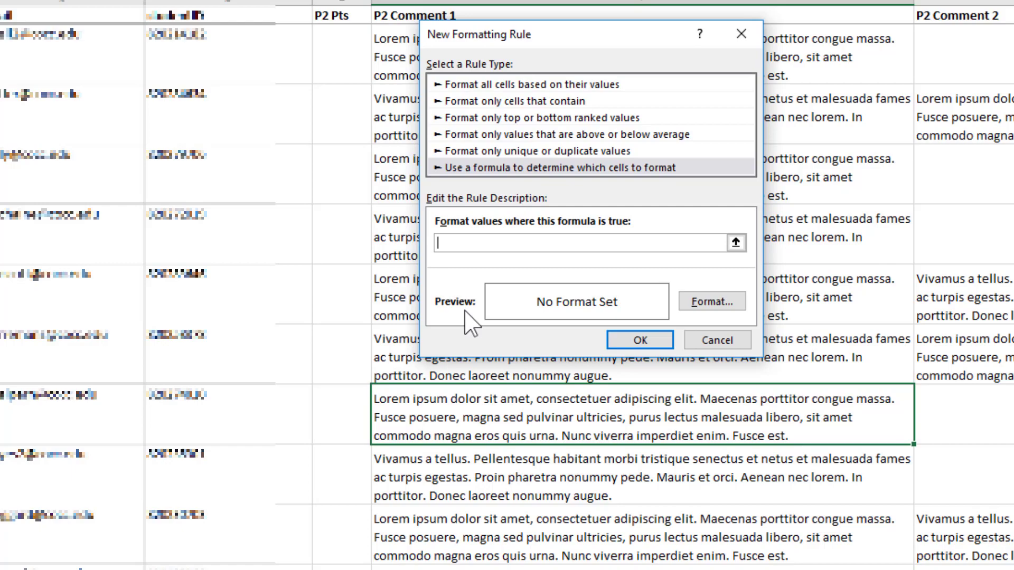
text(=len)
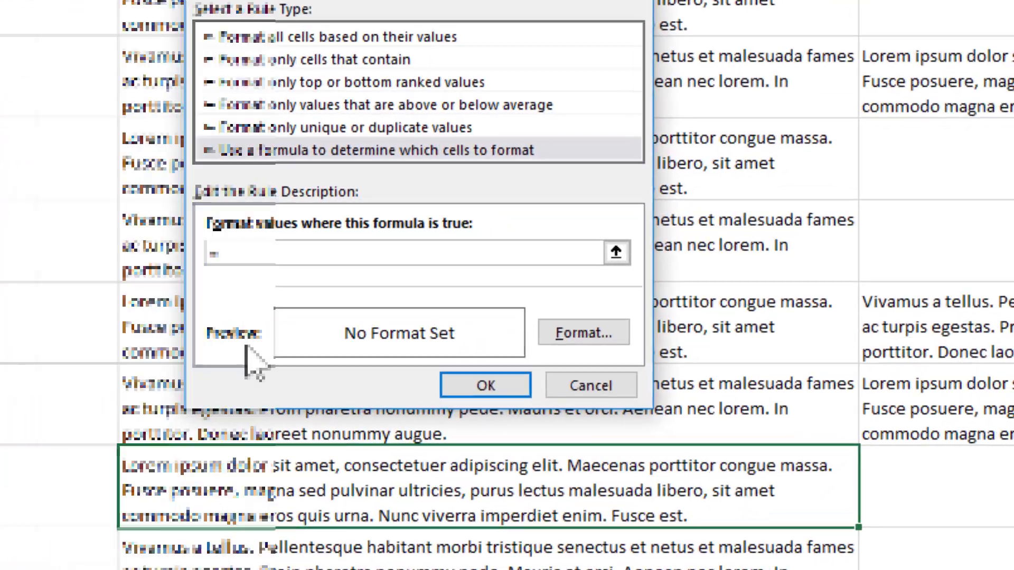
text(()
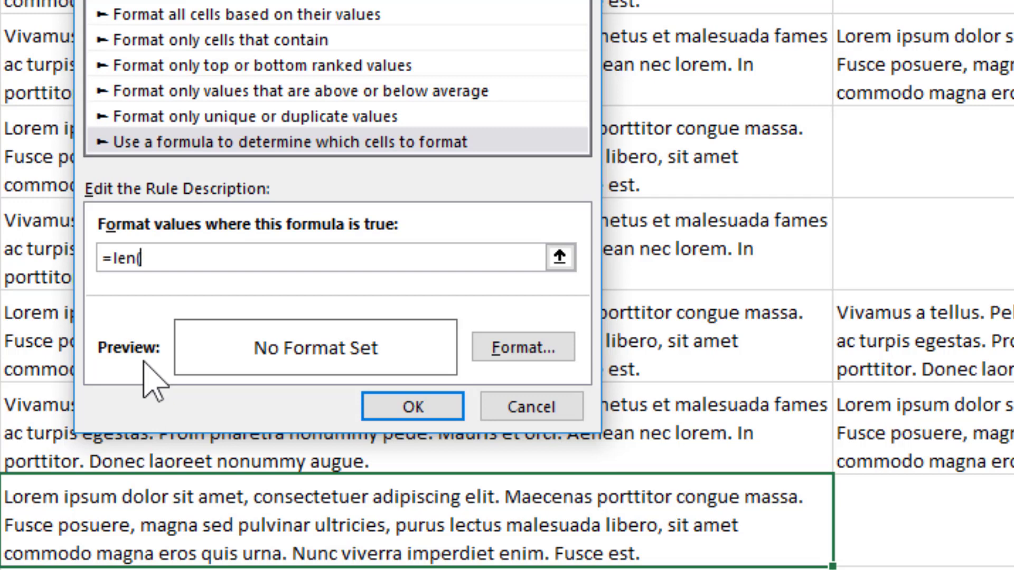
text(F8)>=255)
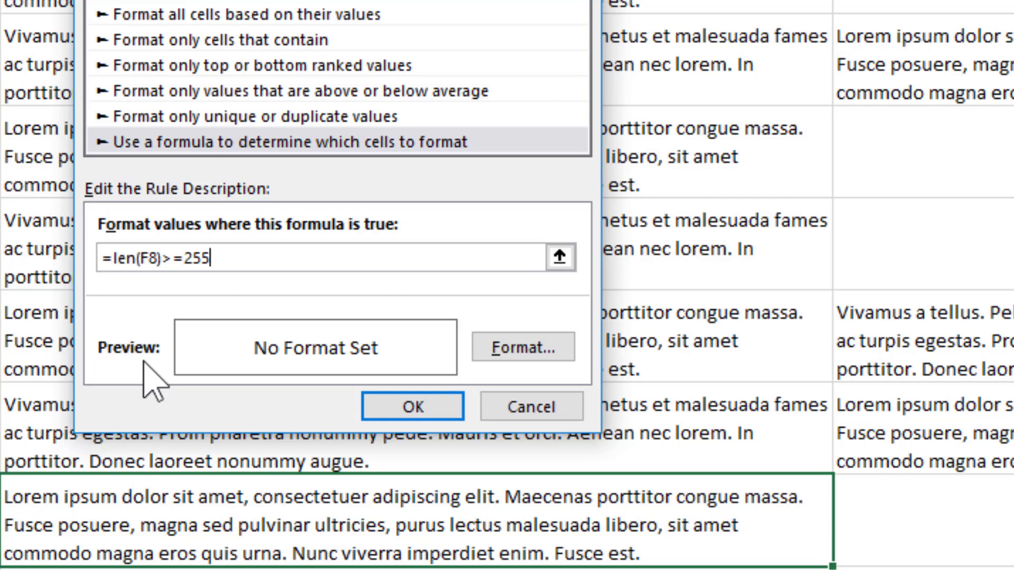
Give the rule a light yellow fill and red font colour, then save it.
click(555, 355)
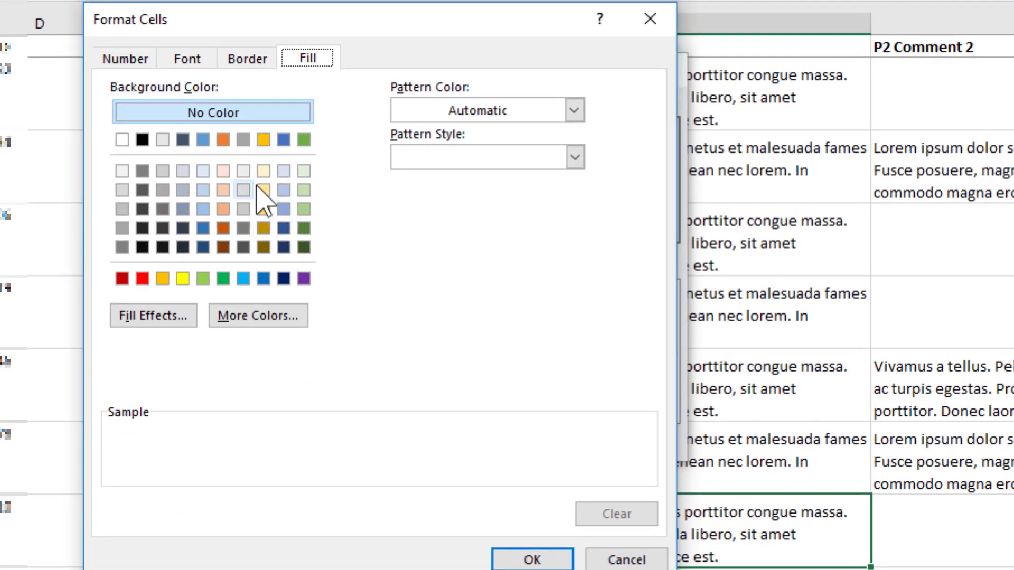
click(263, 190)
click(192, 63)
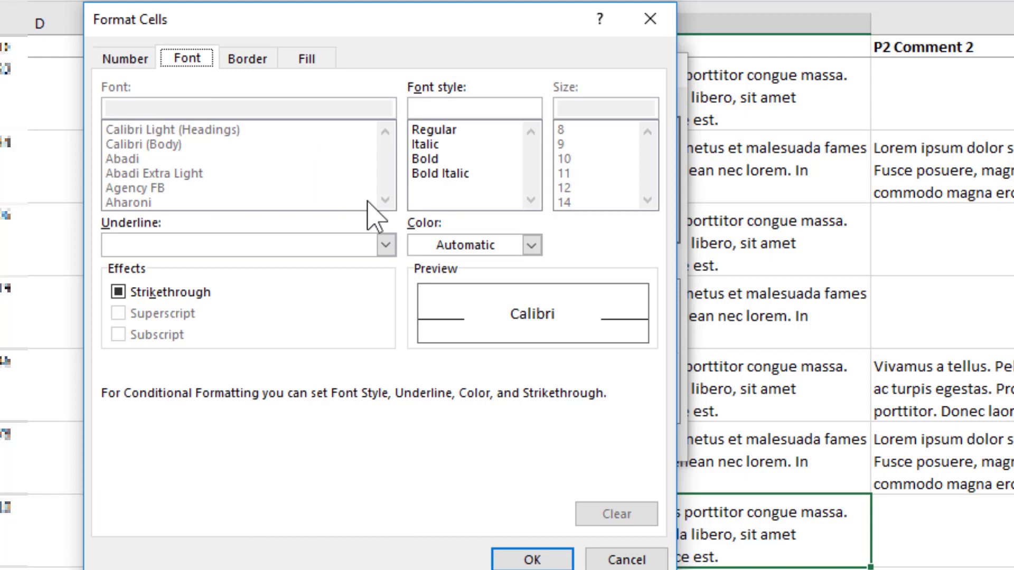
click(530, 246)
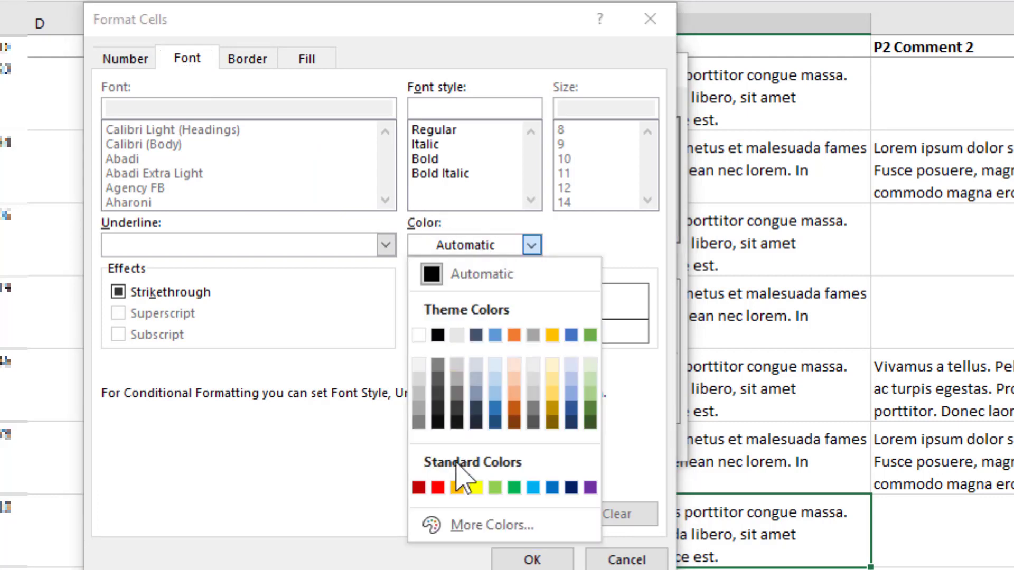
click(418, 487)
click(558, 564)
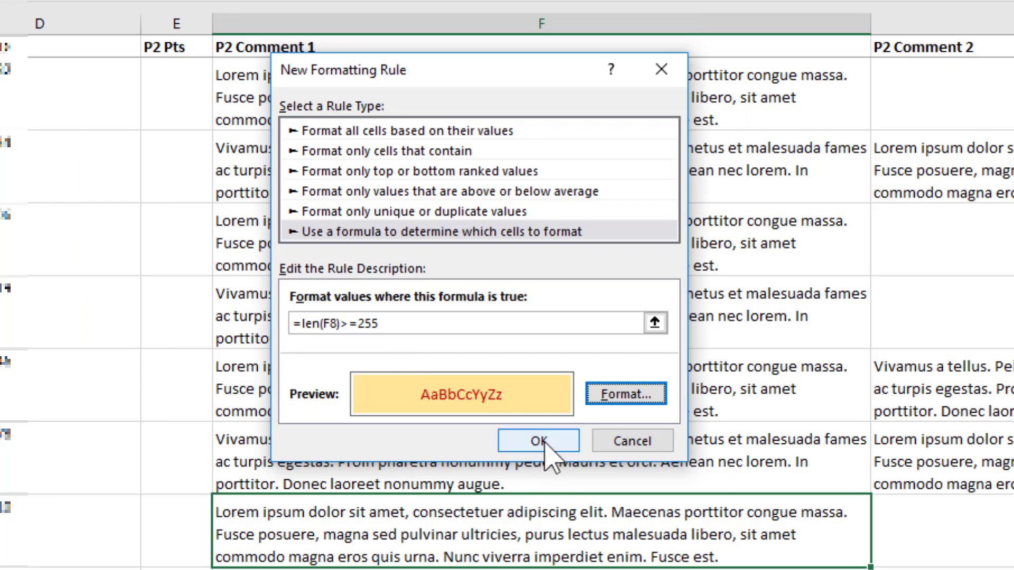
click(538, 441)
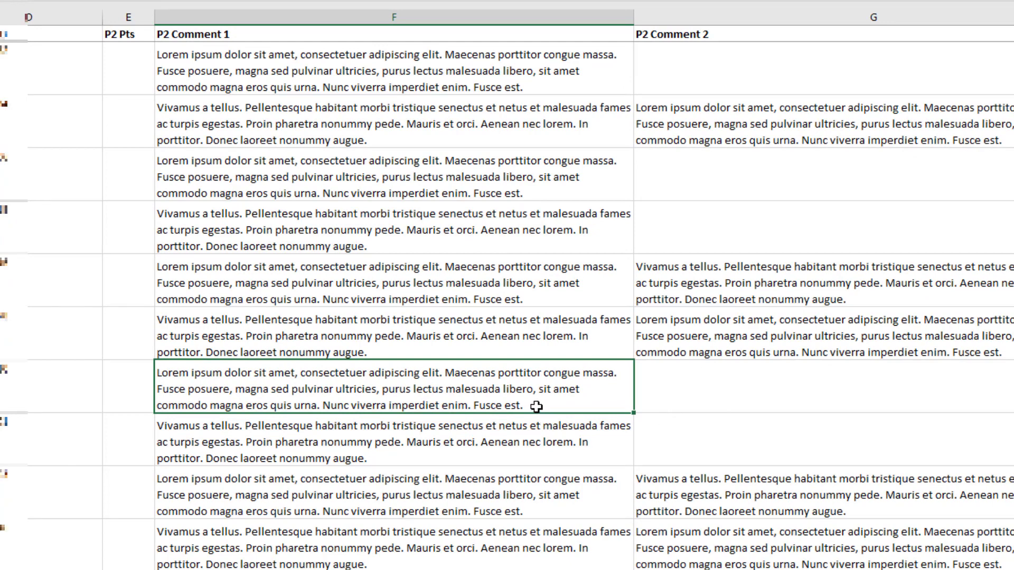
Append 'afs as df asdf asd fasd' to the F8 comment so it passes 255 characters.
click(527, 442)
click(536, 409)
double_click(536, 409)
text(afs as df asdf asd fasd)
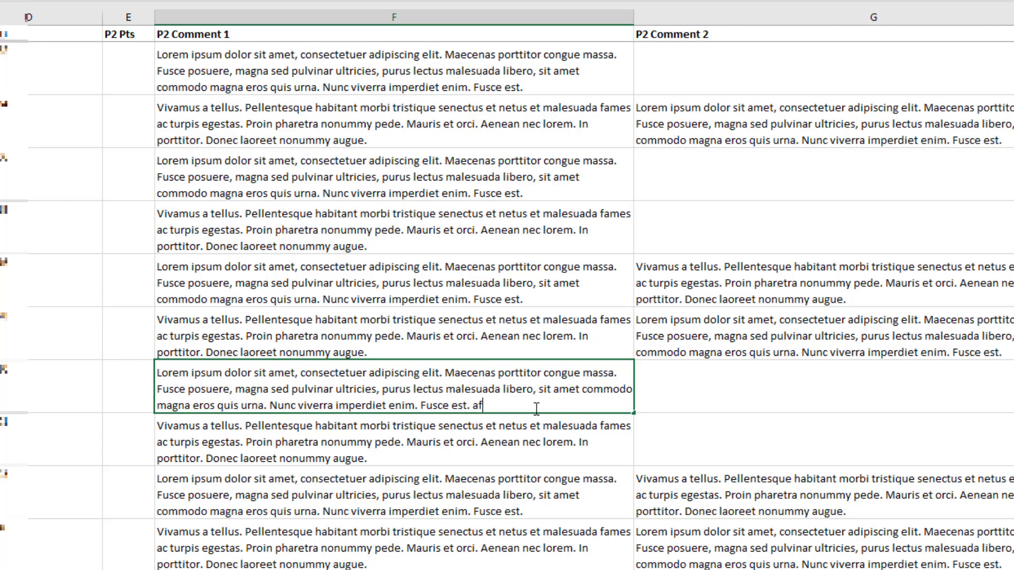
key(Return)
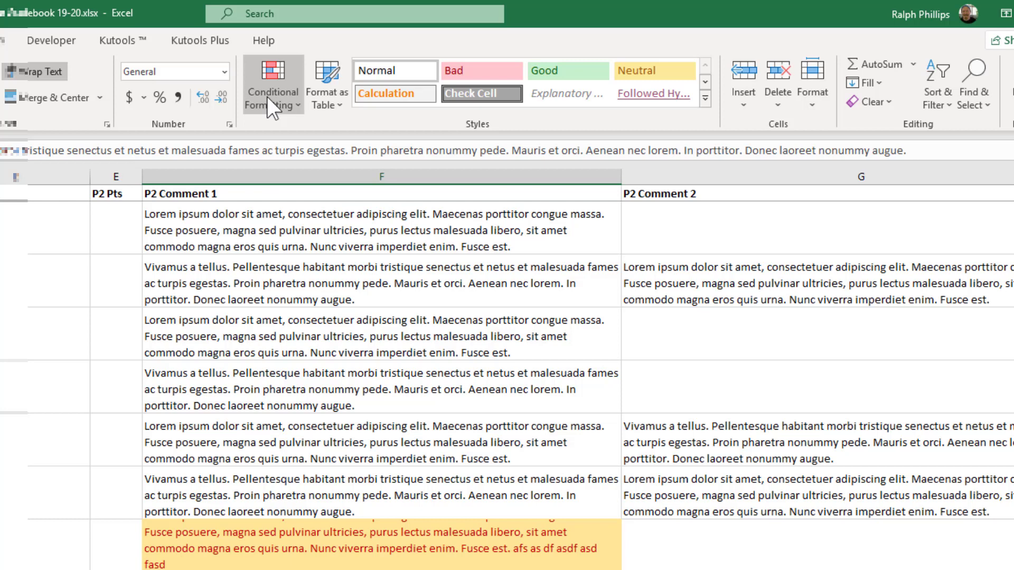
Open Manage Rules and show the rules for This Worksheet.
click(267, 96)
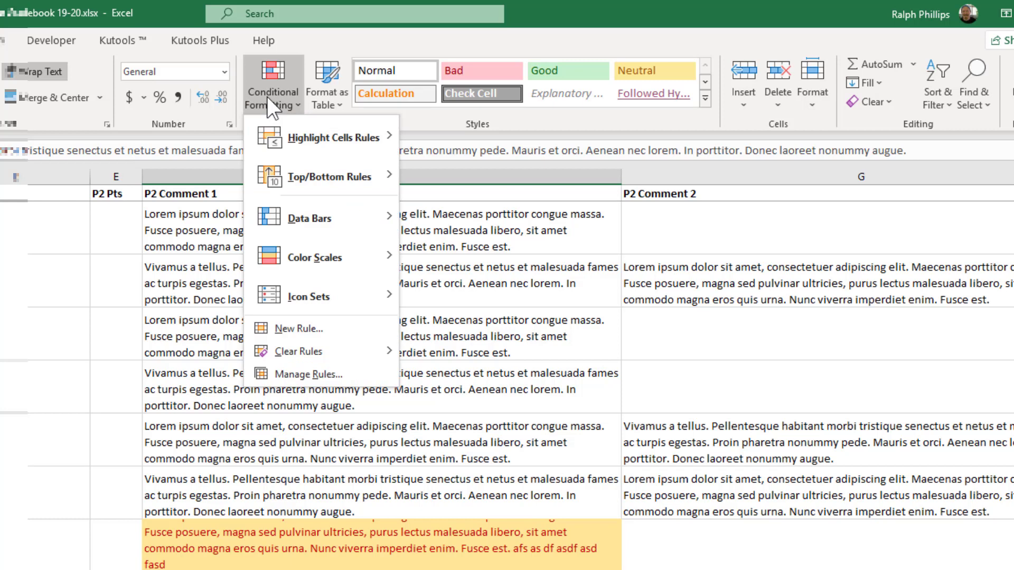
click(327, 373)
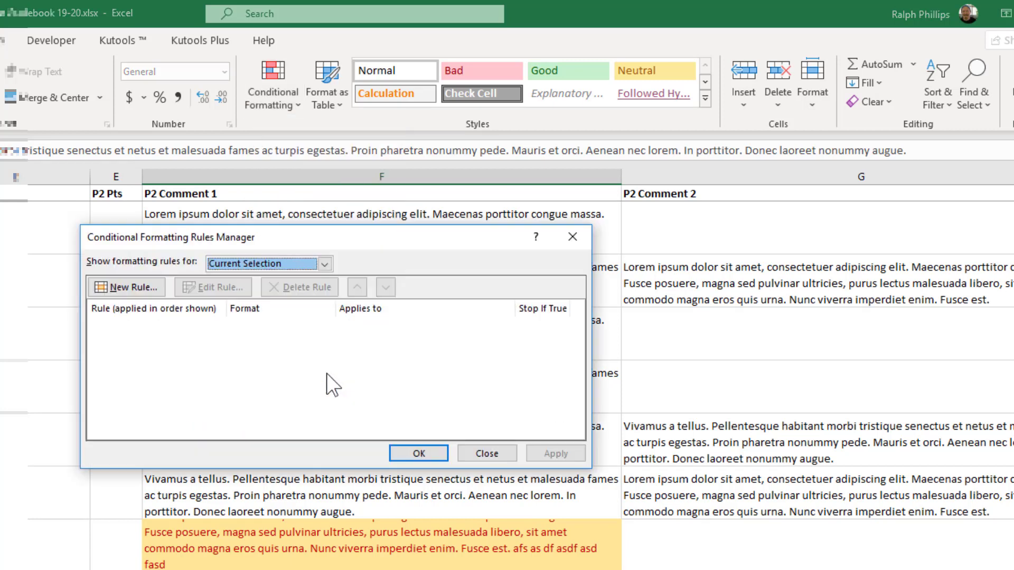
click(245, 265)
click(245, 288)
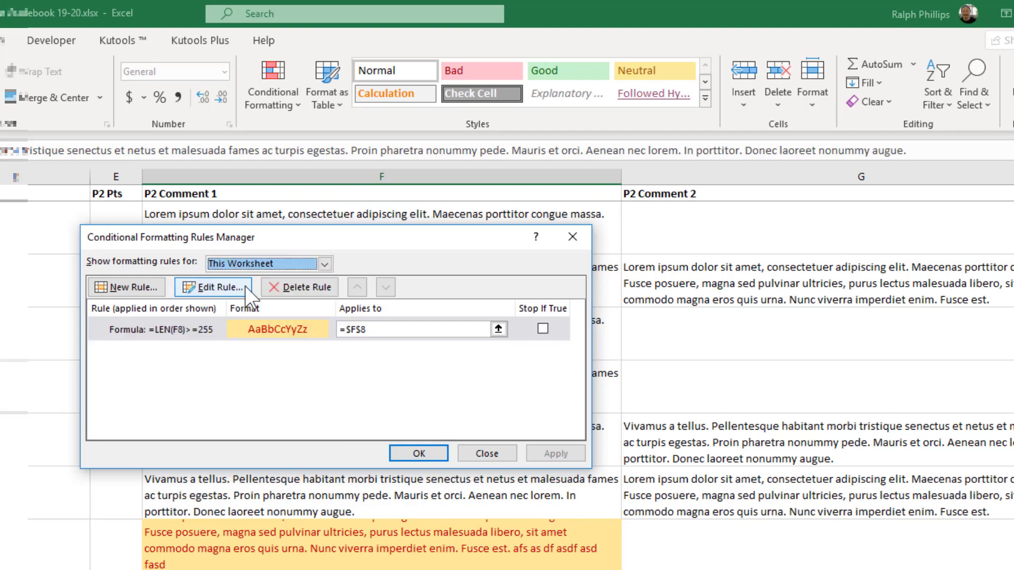
Review the =LEN(F8)>=255 rule's formula in Edit Rule and confirm it.
click(169, 331)
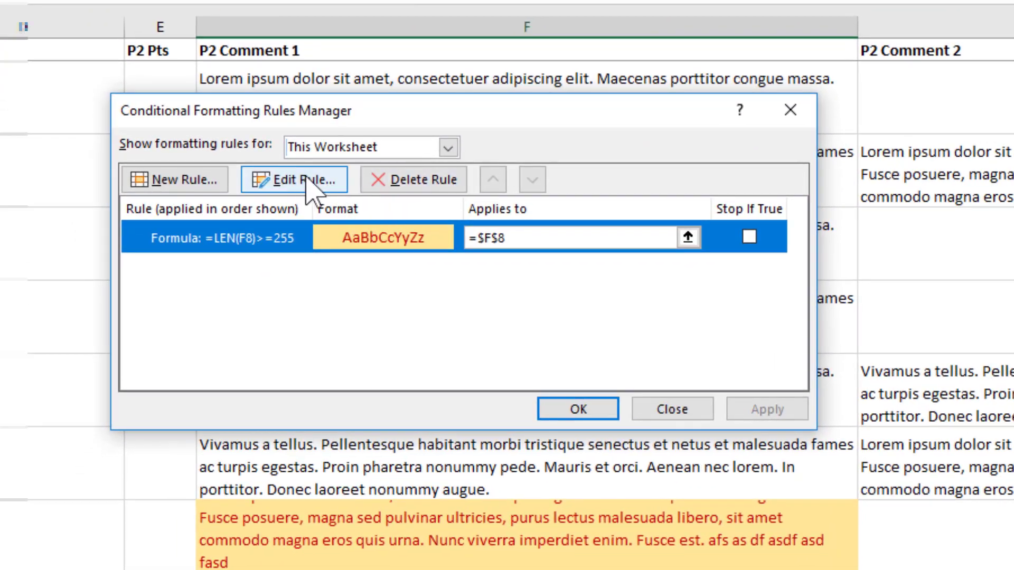
click(306, 179)
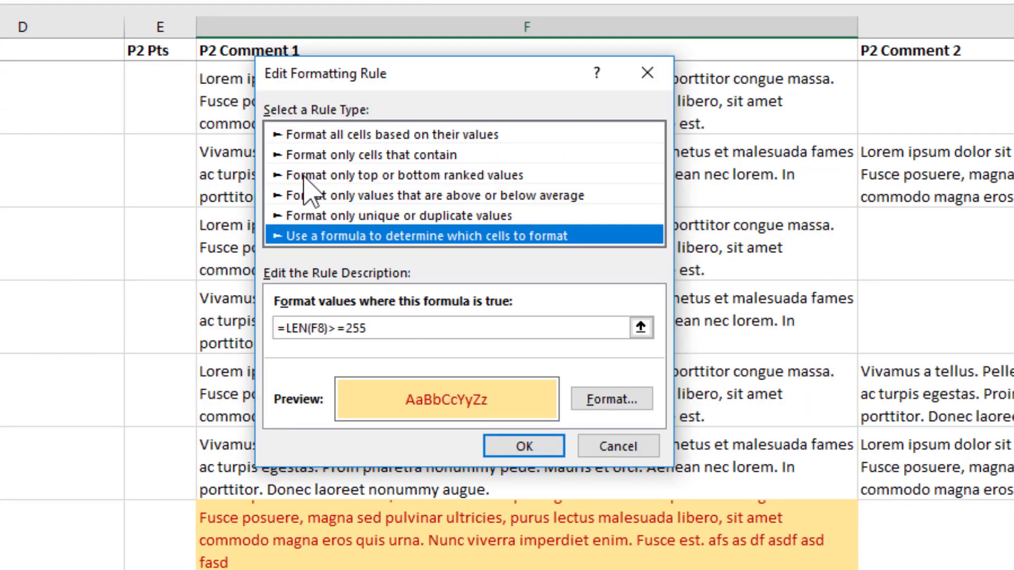
click(318, 330)
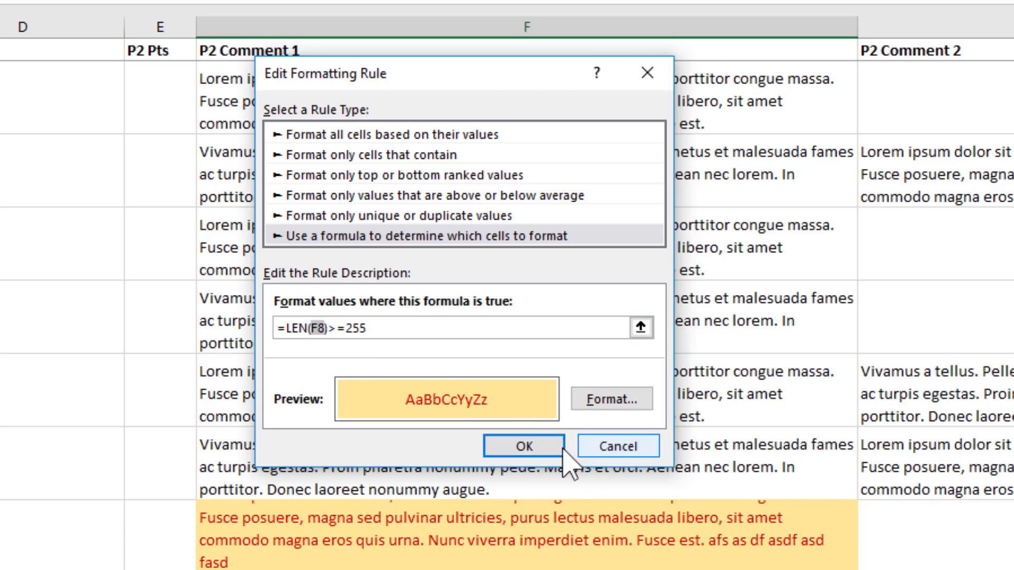
click(525, 445)
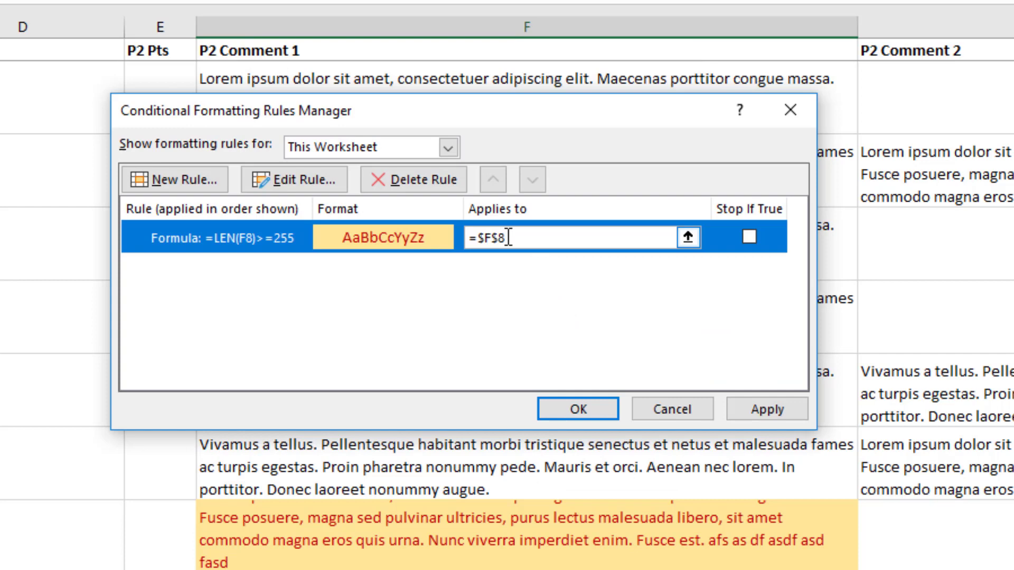
Change the rule's Applies to range from =$F$8 to =$A$2:$ZZ$100, apply, and close.
click(527, 242)
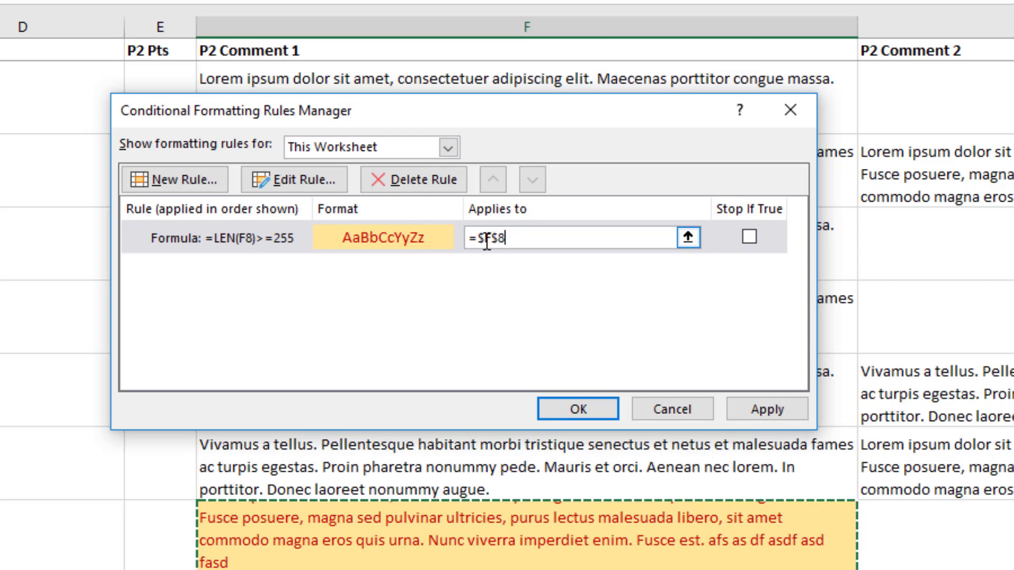
drag(490, 242, 494, 242)
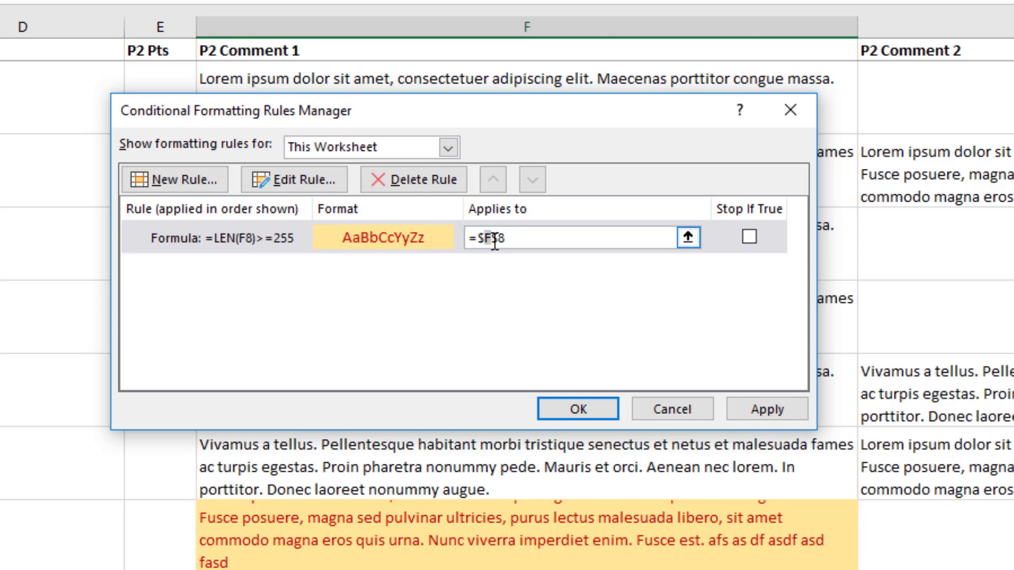
text(A)
key(BackSpace)
text(2:$ZZ$)
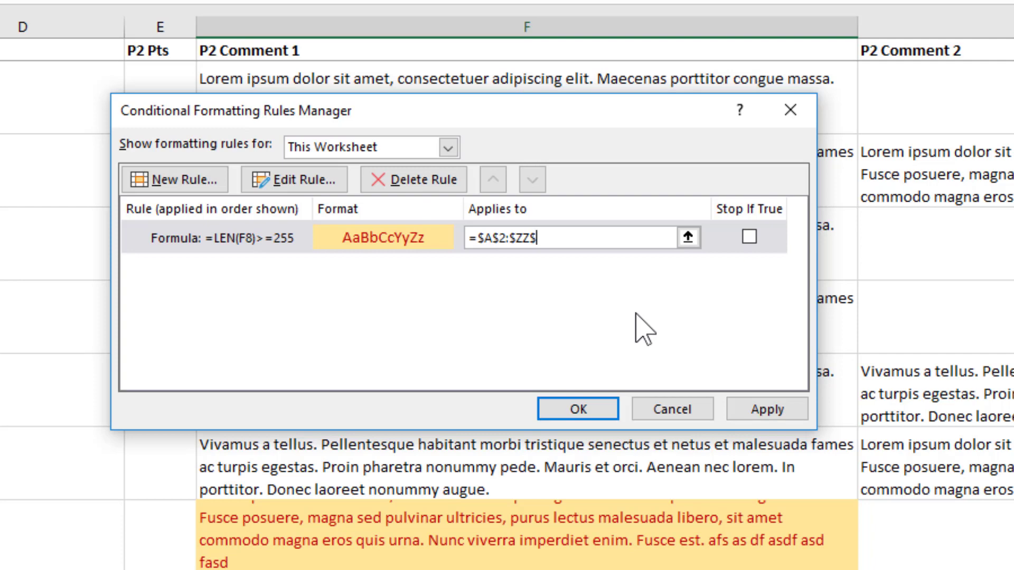
text(100)
click(760, 411)
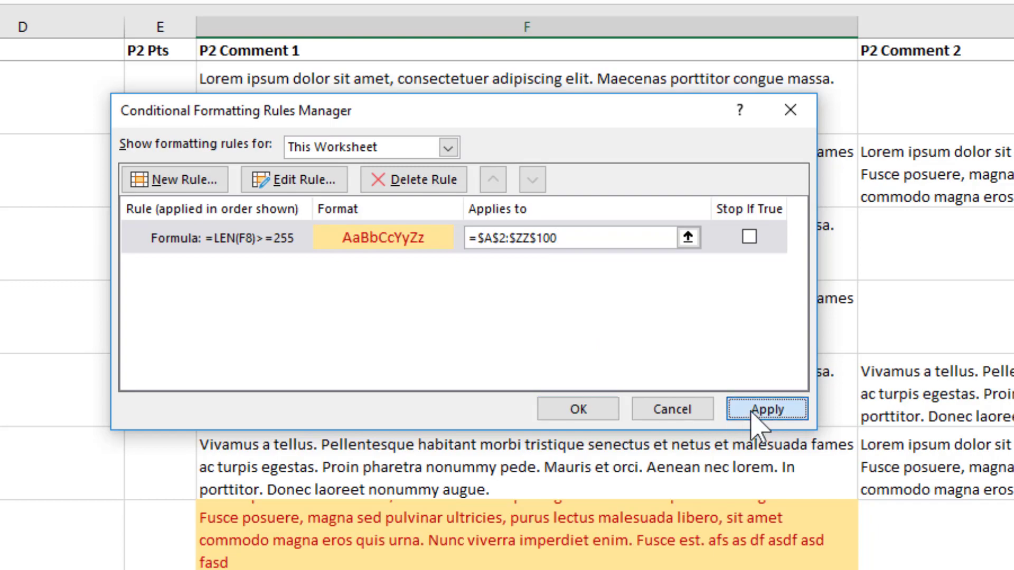
click(605, 417)
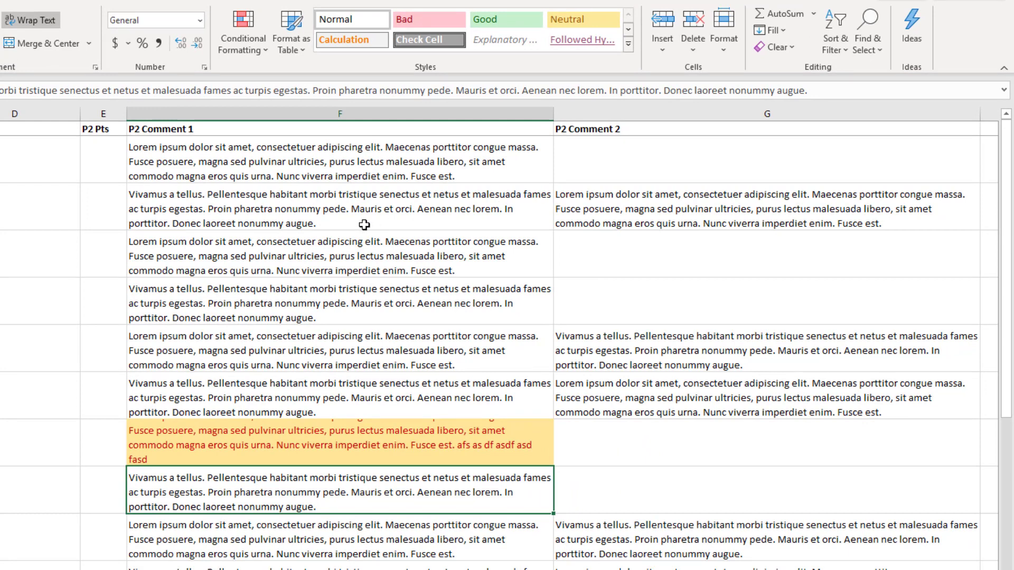
Append extra text to one comment in P2 Comment 1 and one in P2 Comment 2.
double_click(355, 218)
text(augue. Asd fasd fasd fas df asdf asd fas df)
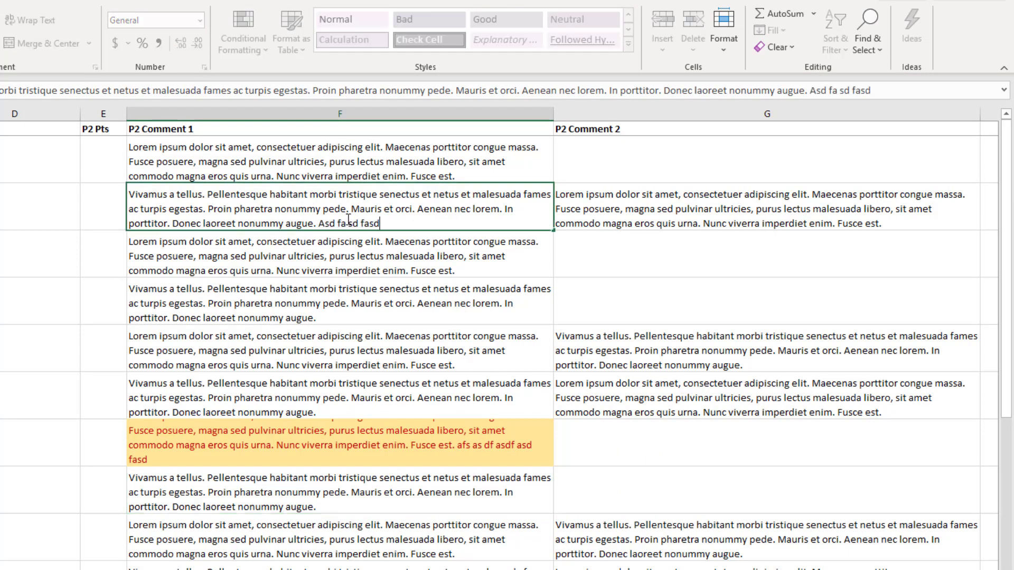
key(Return)
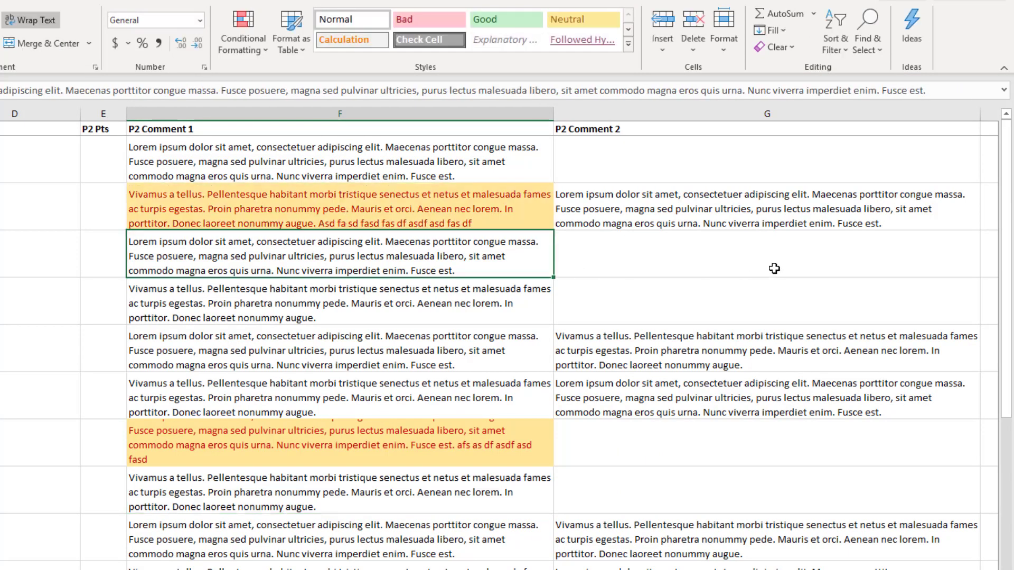
click(870, 211)
double_click(926, 222)
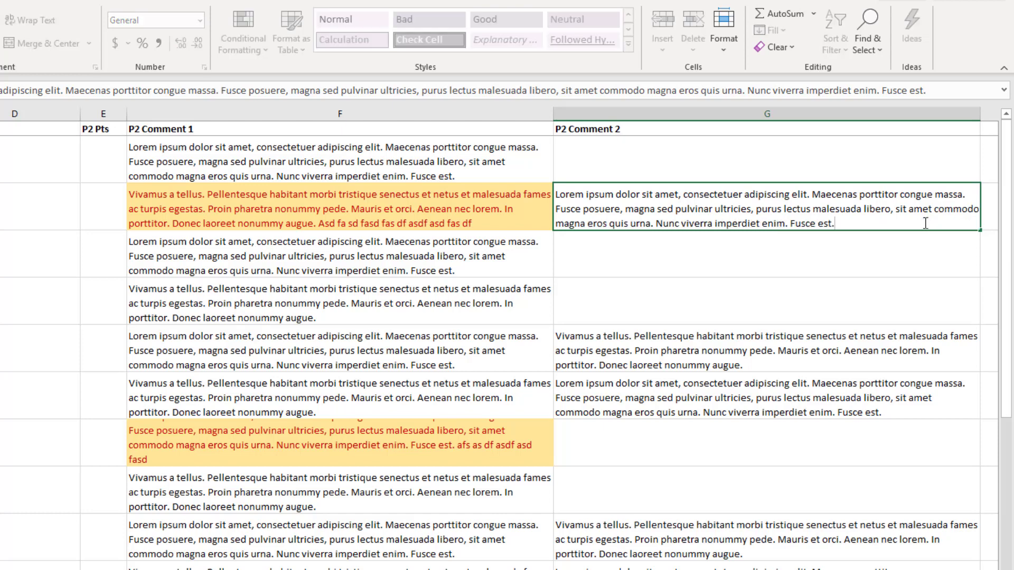
text(asd fasd f asd fasd fa sd)
key(Return)
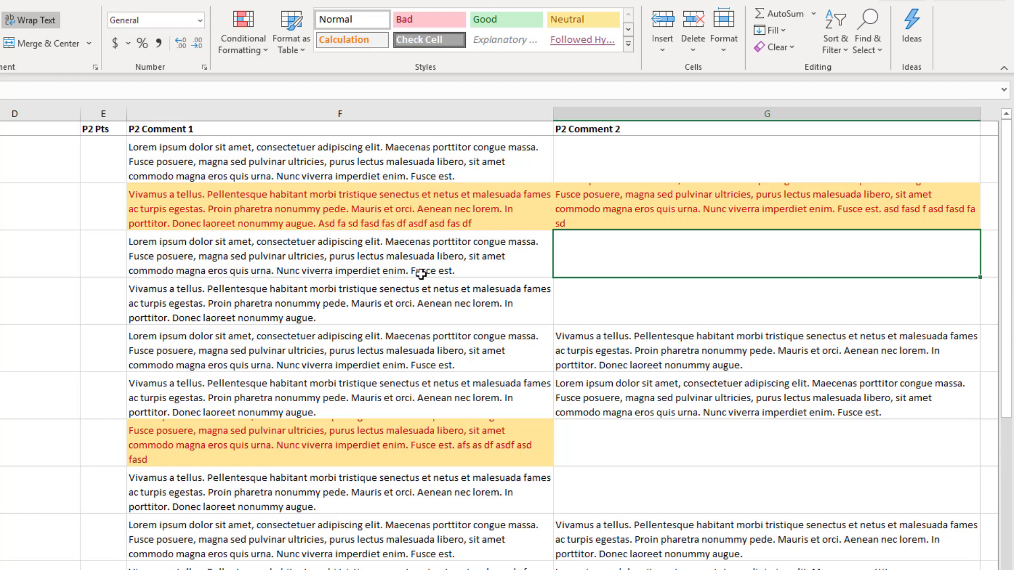
Select nearby comment cells to check which ones are highlighted.
click(423, 272)
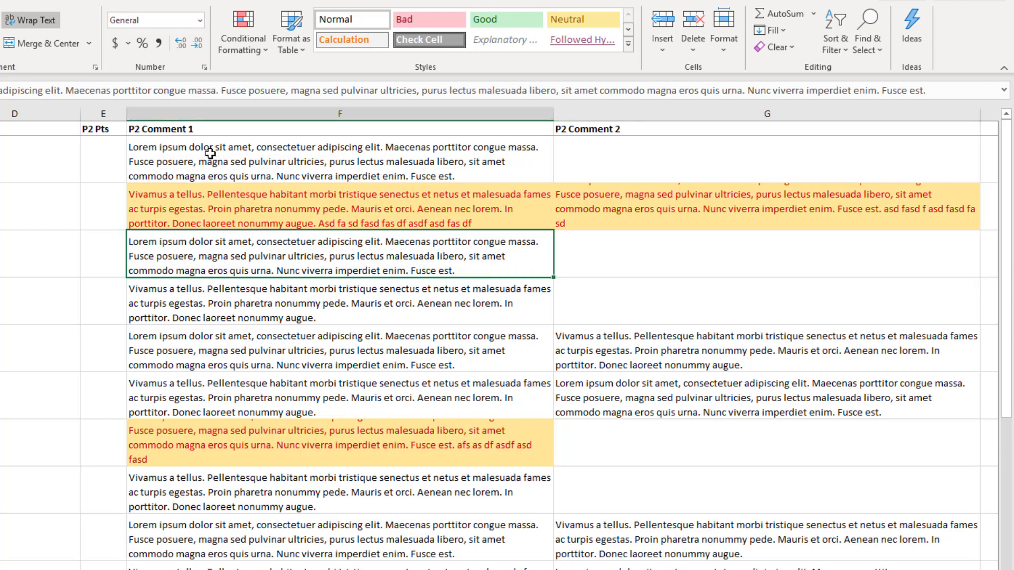
click(276, 155)
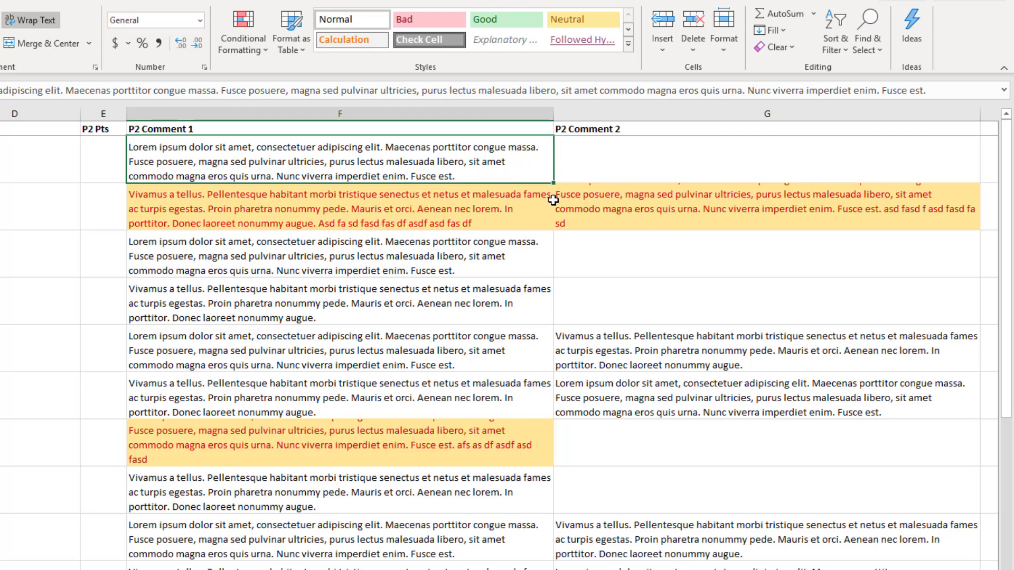
click(596, 217)
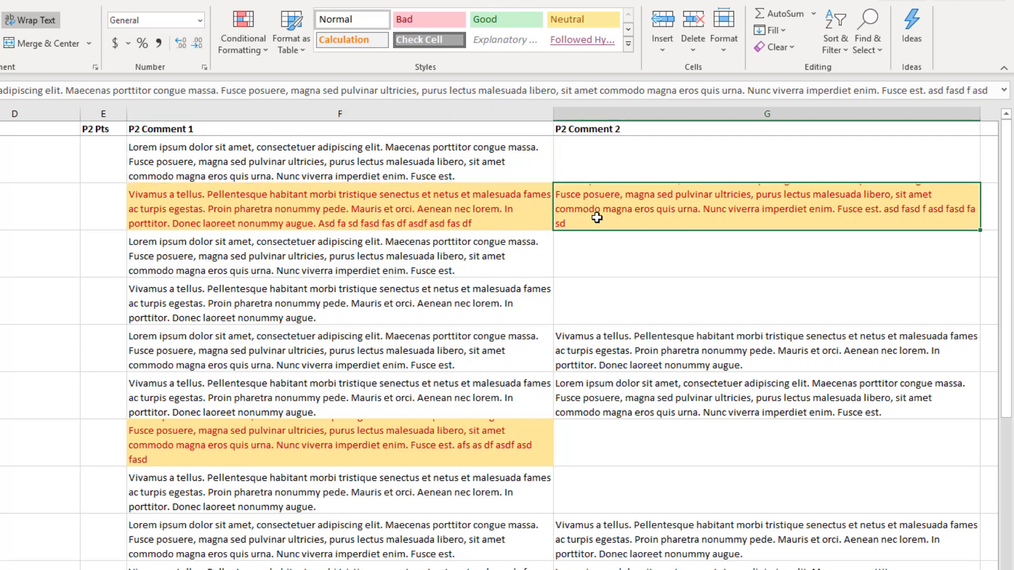